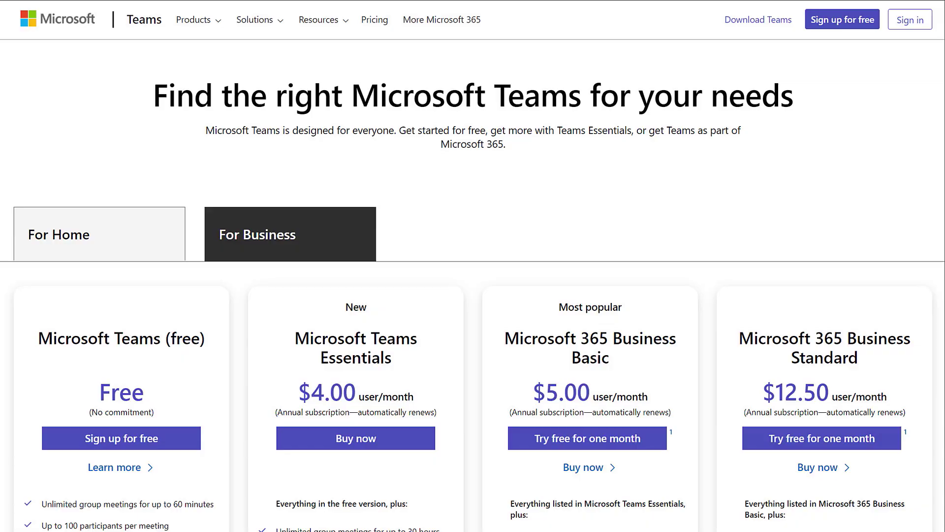
Enter the account password and sign in to the Microsoft account.
scroll(473, 266, "down", 2)
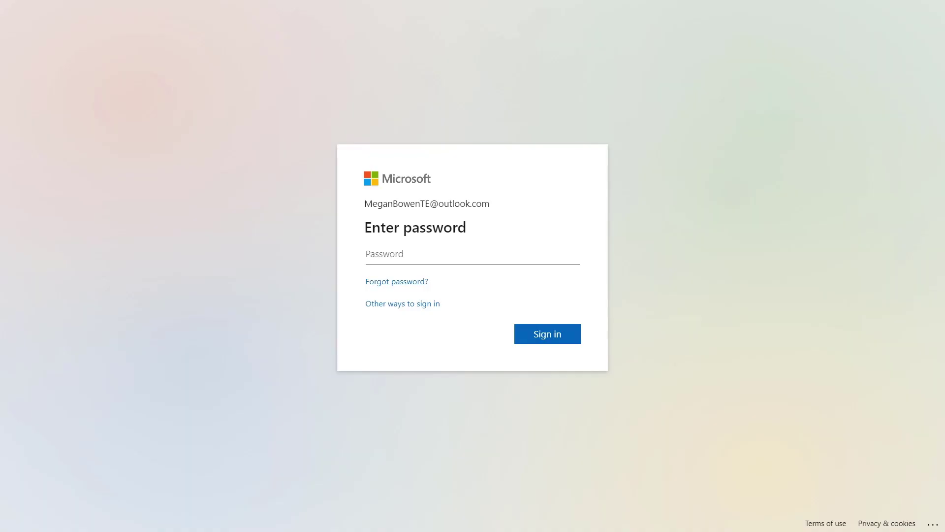
left_click(415, 252)
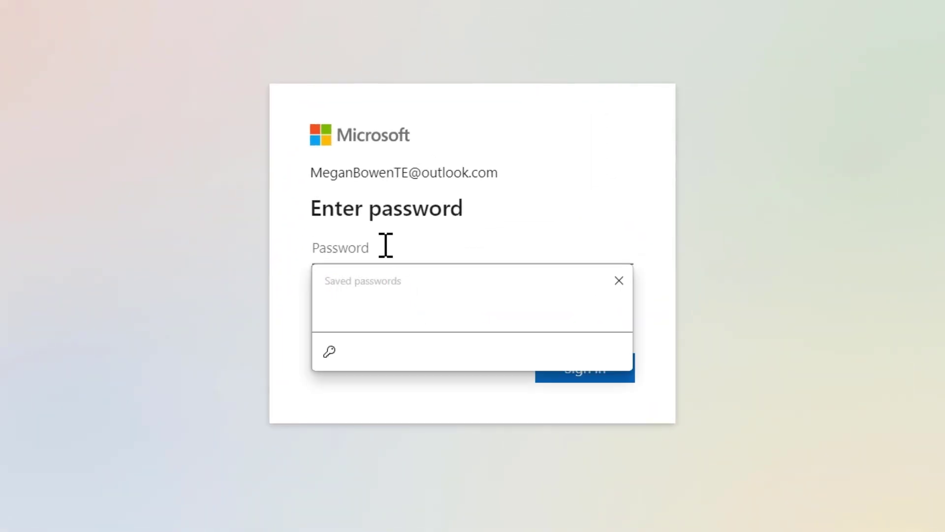
key("ctrl+v")
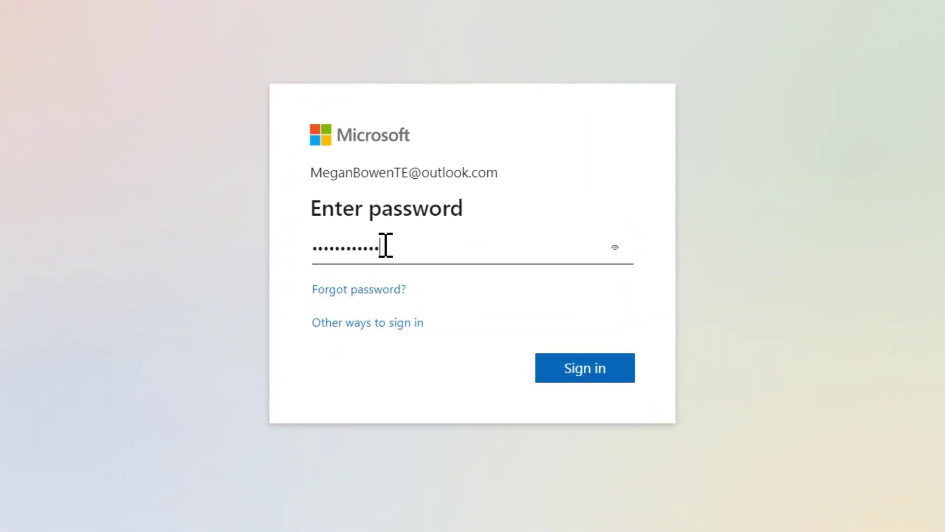
left_click(576, 370)
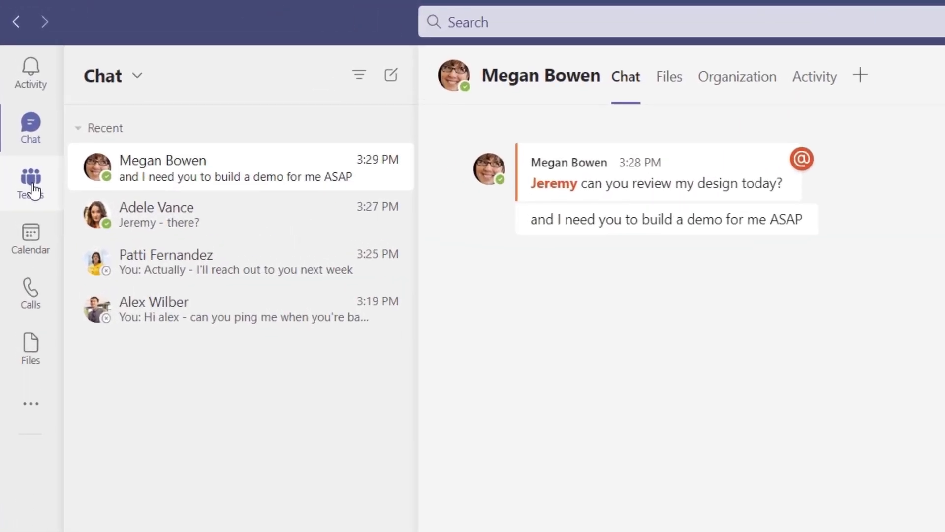
Look through the Teams, Calendar, Calls and Files areas, and open the account profile.
left_click(32, 190)
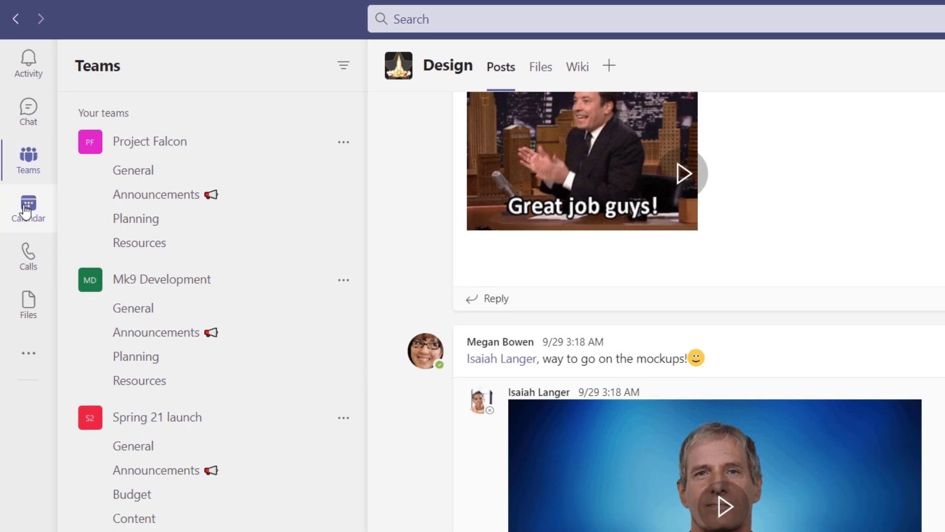
left_click(28, 235)
left_click(31, 268)
left_click(29, 309)
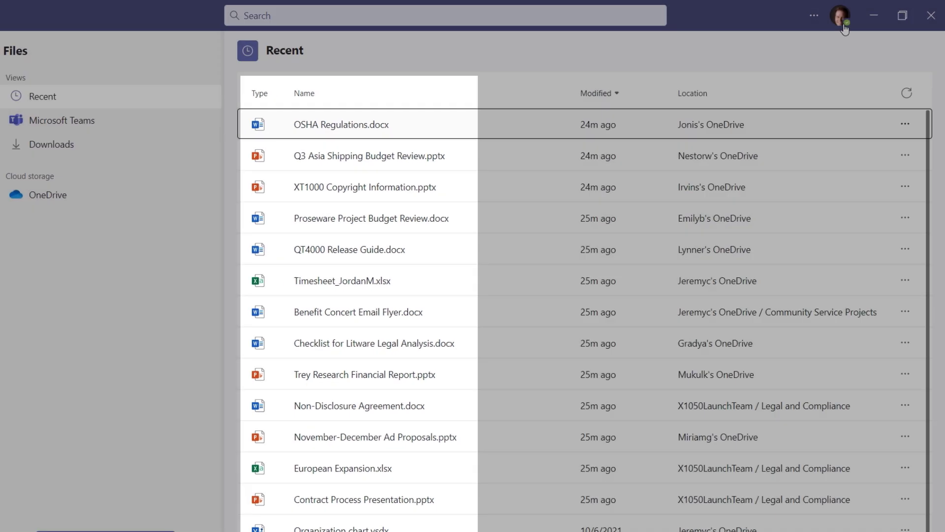
left_click(846, 15)
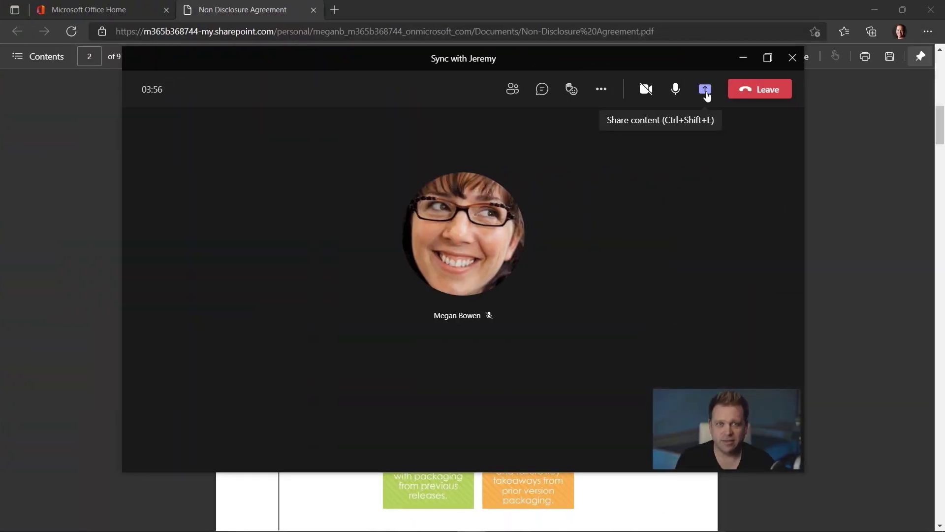
Share the whole screen in the Sync with Jeremy meeting and present the Non Disclosure Agreement document.
left_click(706, 90)
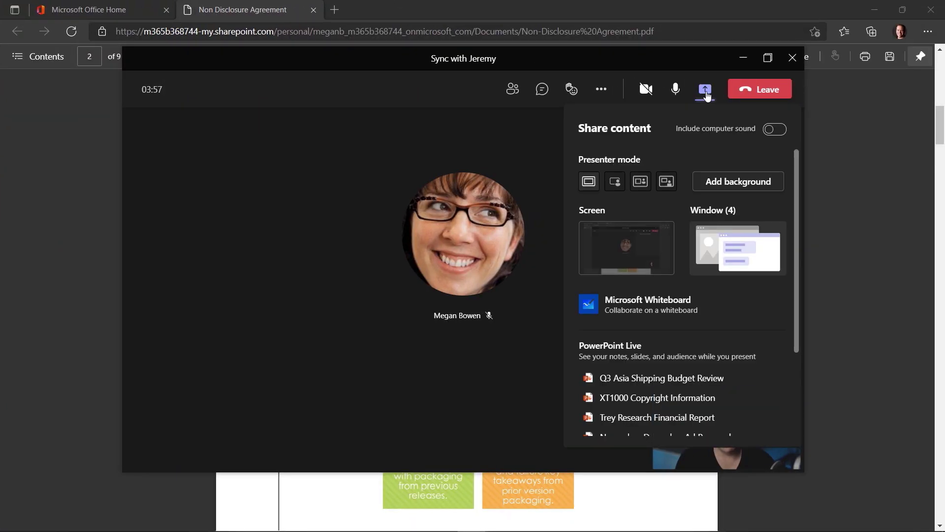
left_click(627, 256)
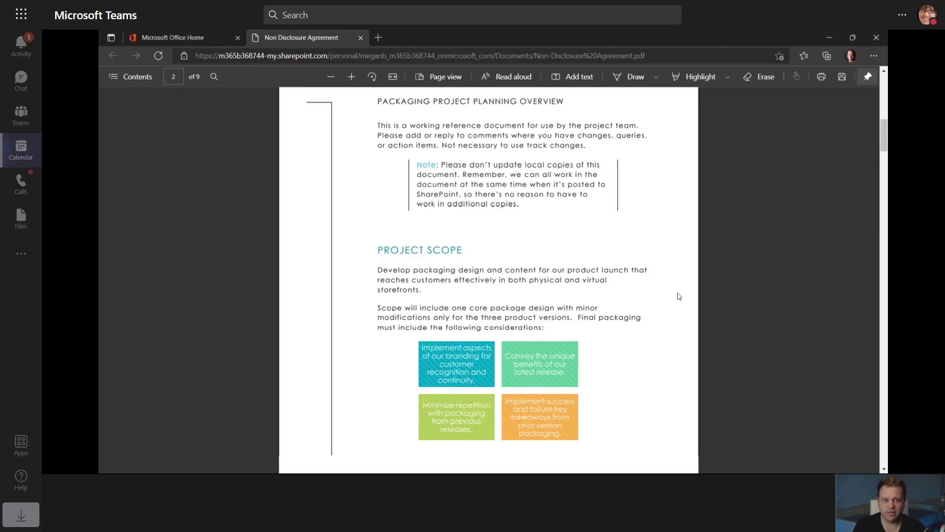
scroll(677, 295, "down", 2)
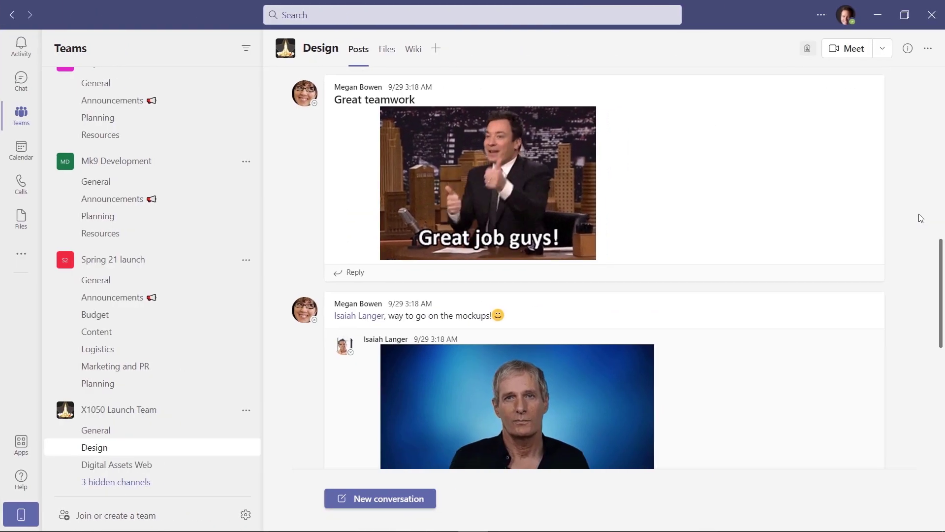
Read through the Design channel's posts and open the XT1050 Marketing Collateral Timelines document from its files.
scroll(920, 218, "down", 3)
scroll(919, 217, "down", 4)
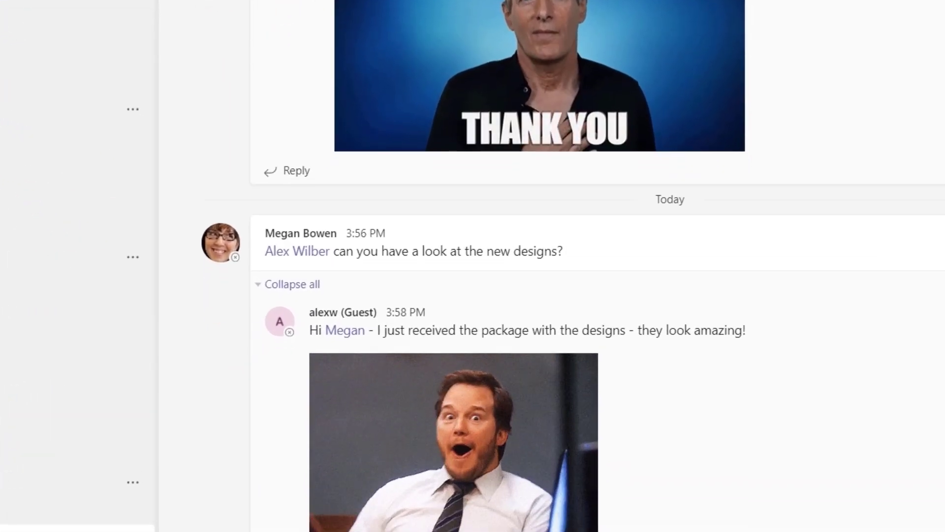
scroll(573, 266, "down", 2)
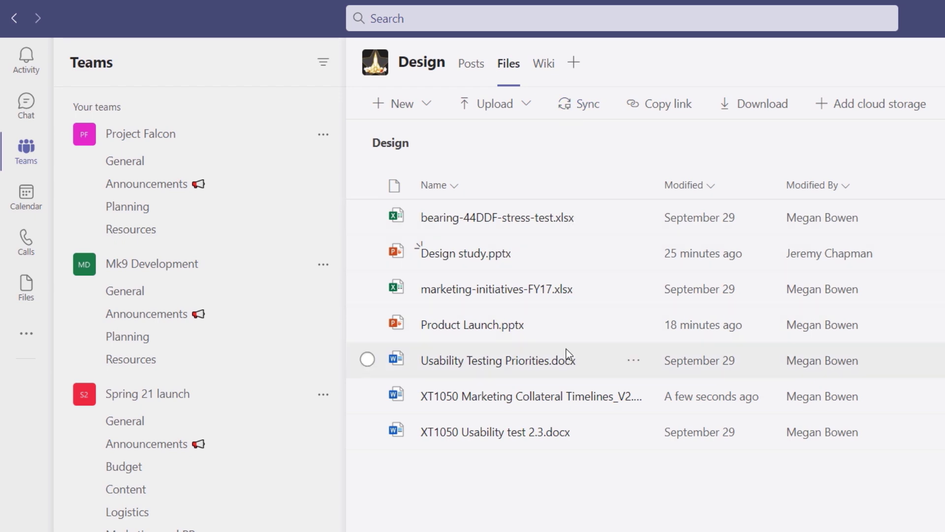
left_click(554, 397)
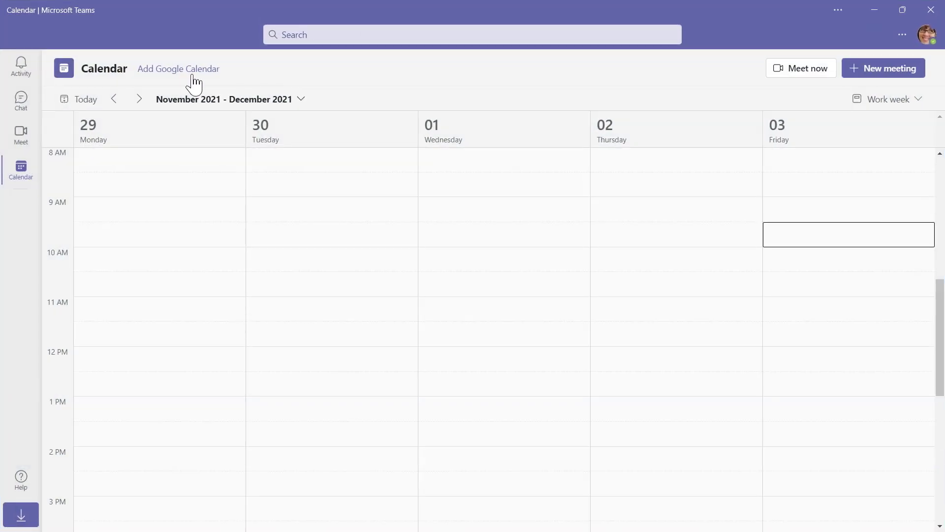
Add the default Google Calendar to the Teams calendar, authorize the Google account and review the work week.
left_click(194, 70)
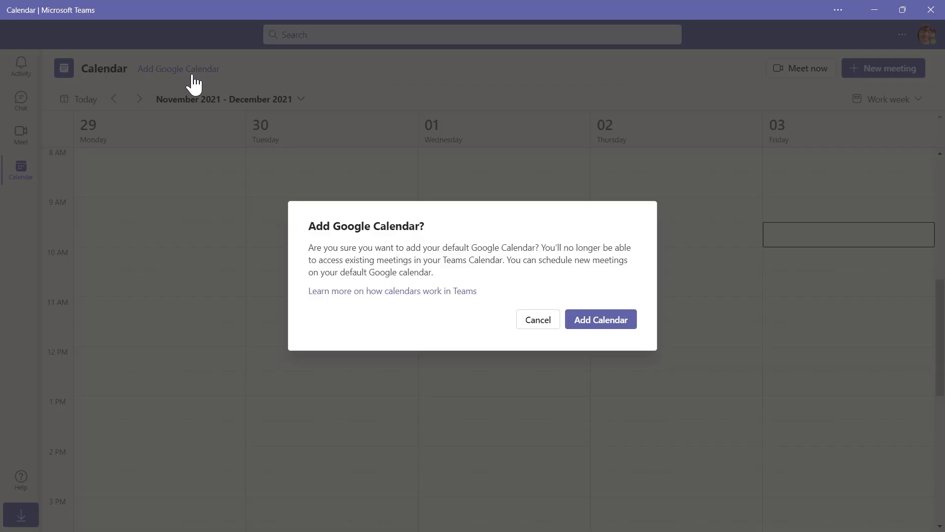
left_click(626, 329)
left_click(631, 295)
scroll(738, 403, "down", 2)
left_click(793, 446)
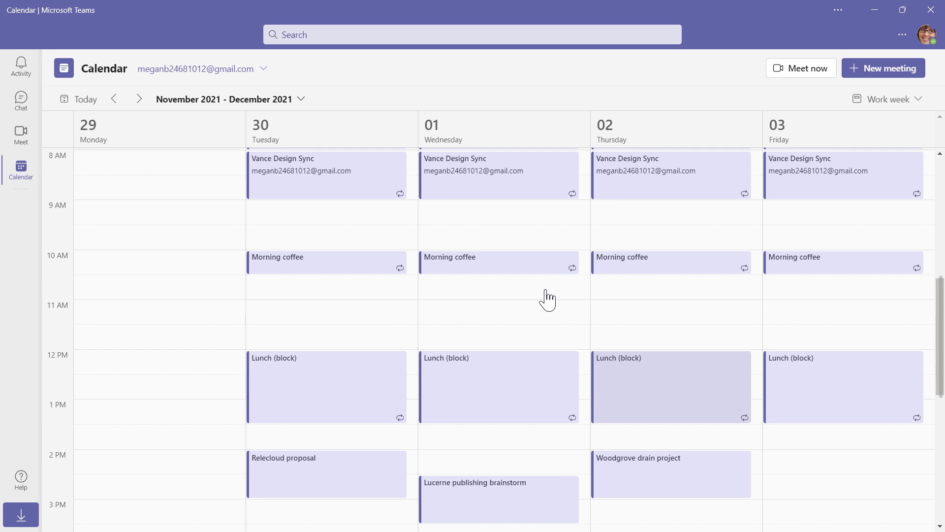
scroll(566, 300, "up", 1)
scroll(588, 305, "up", 1)
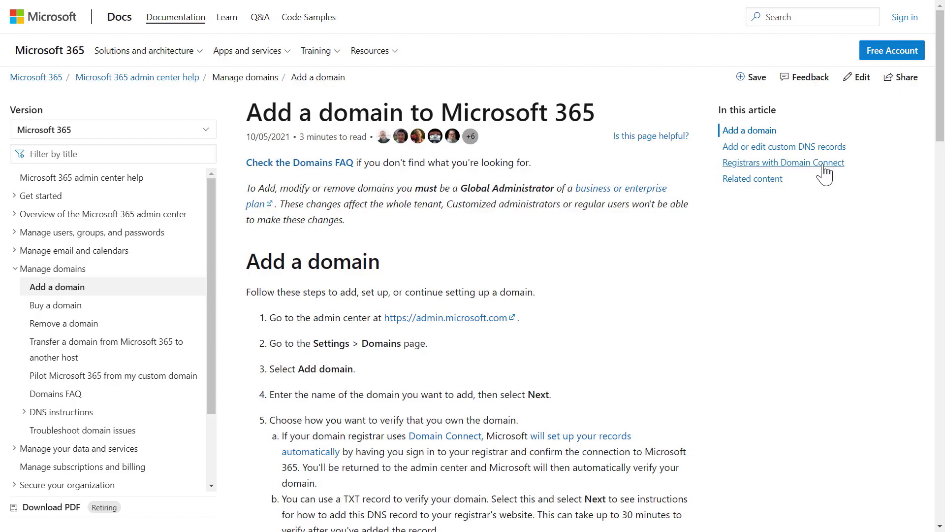
Examine the Registrars with Domain Connect section of the Add a domain article, and return to its Add a domain section.
left_click(825, 170)
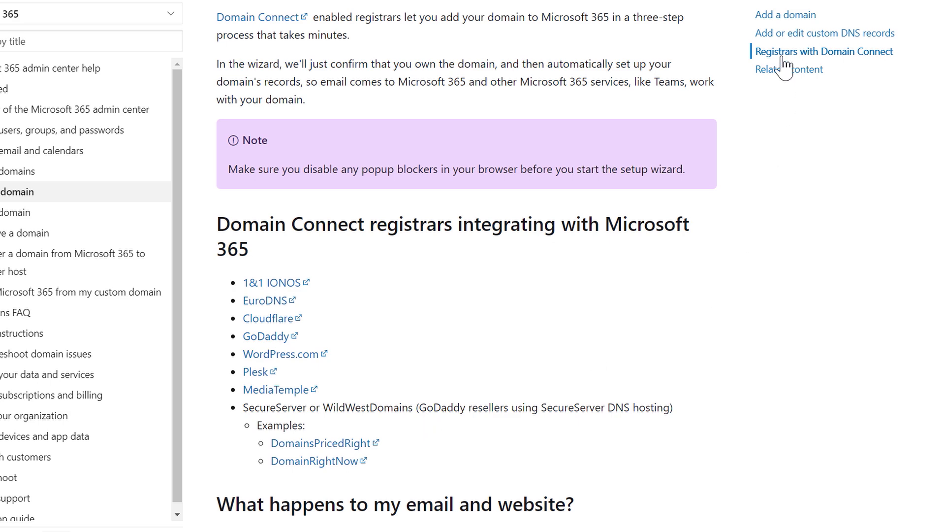
left_click(787, 18)
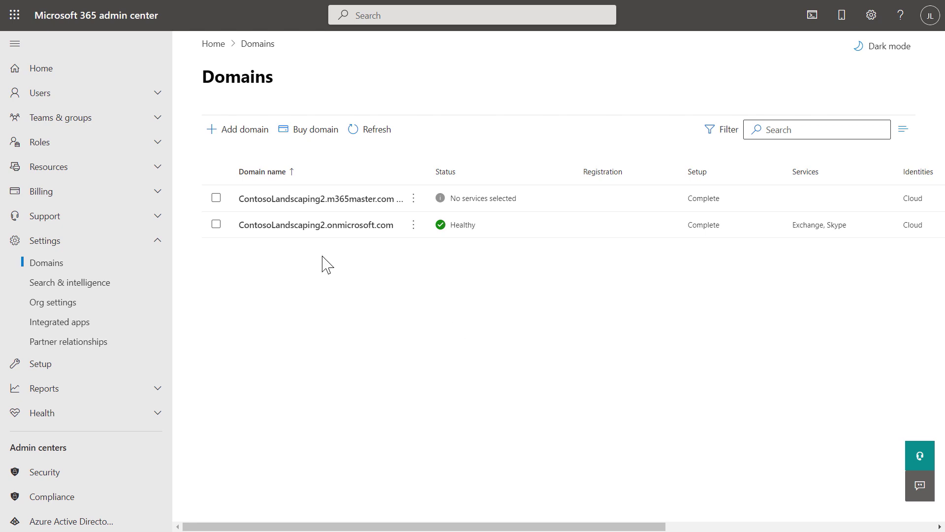
In the Microsoft 365 admin center, start a new active user with first name, last name, username and an automatically created password.
left_click(152, 96)
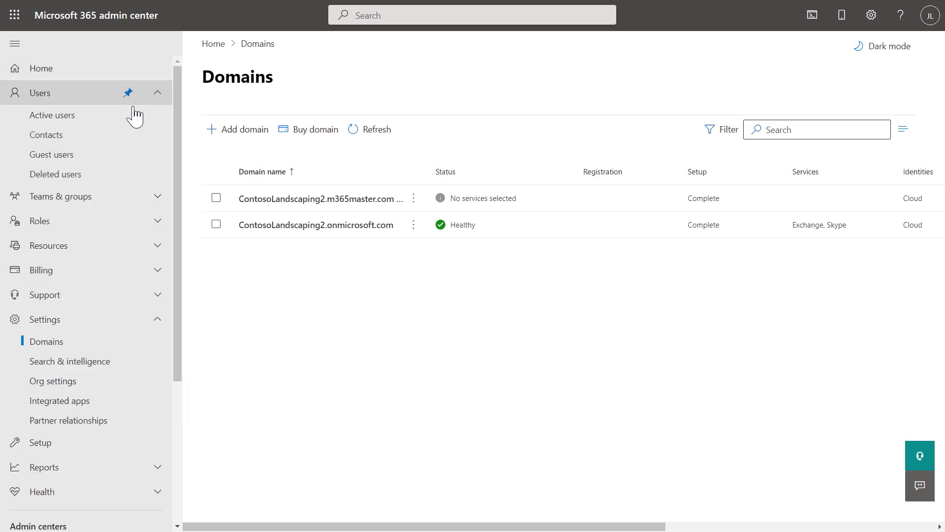
left_click(109, 123)
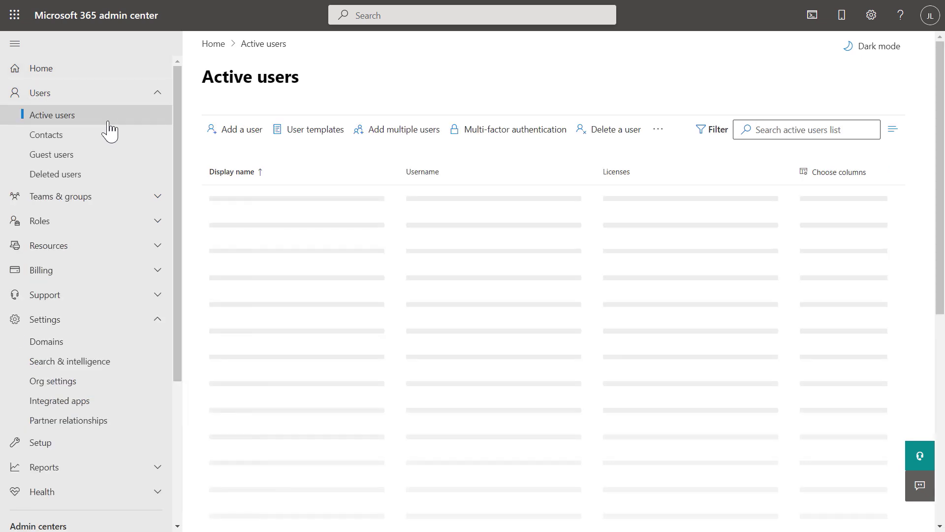
left_click(241, 135)
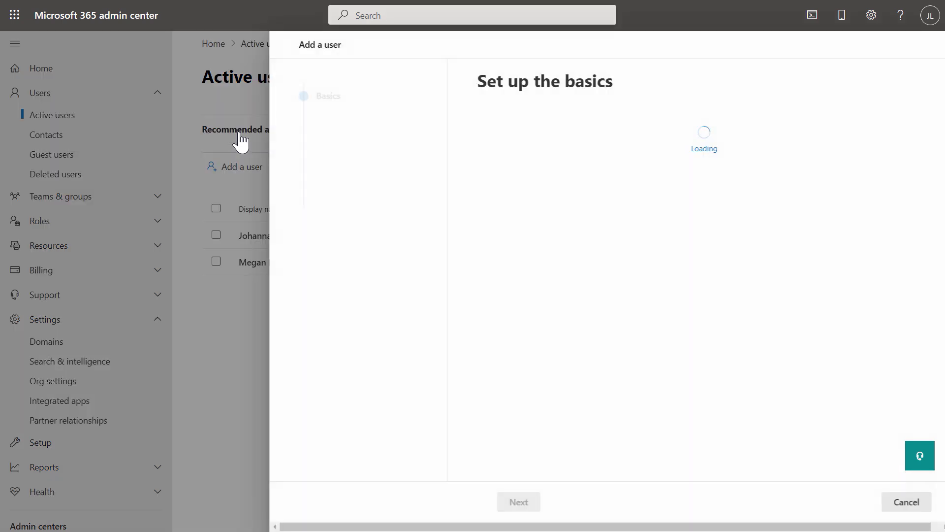
type("Adele")
key("Tab")
type("Vance")
key("Tab")
key("Tab")
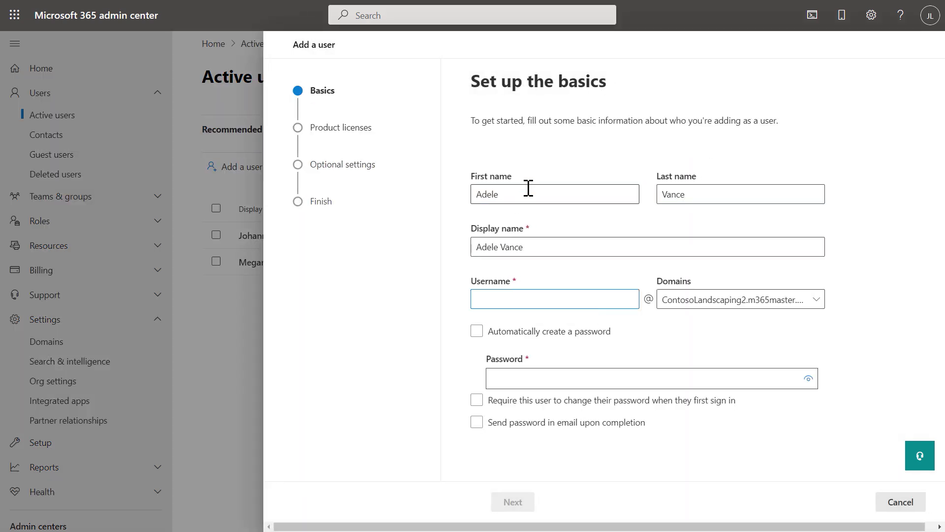
type("AdeleV")
left_click(476, 330)
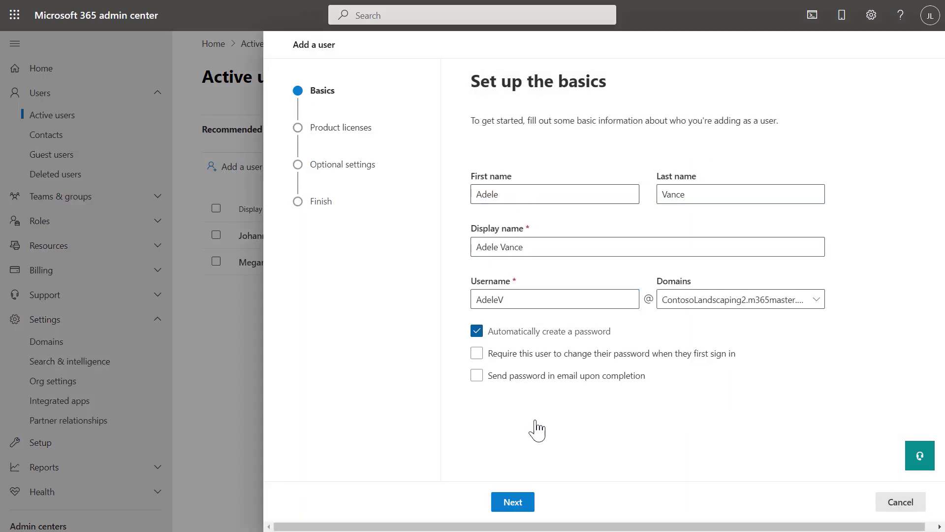
Assign the user the Microsoft Teams Essentials (AAD Identity) license for United States, keep the default optional settings and finish adding.
left_click(564, 502)
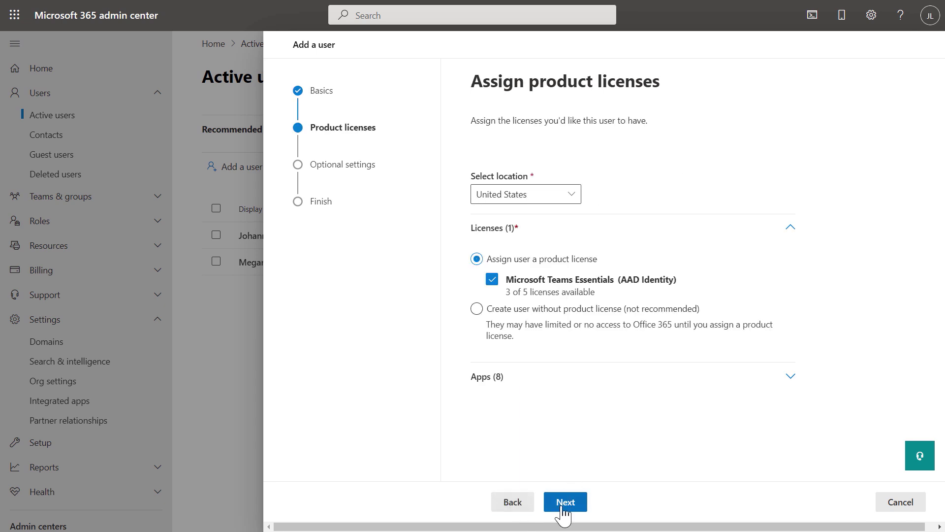
left_click(564, 502)
left_click(565, 501)
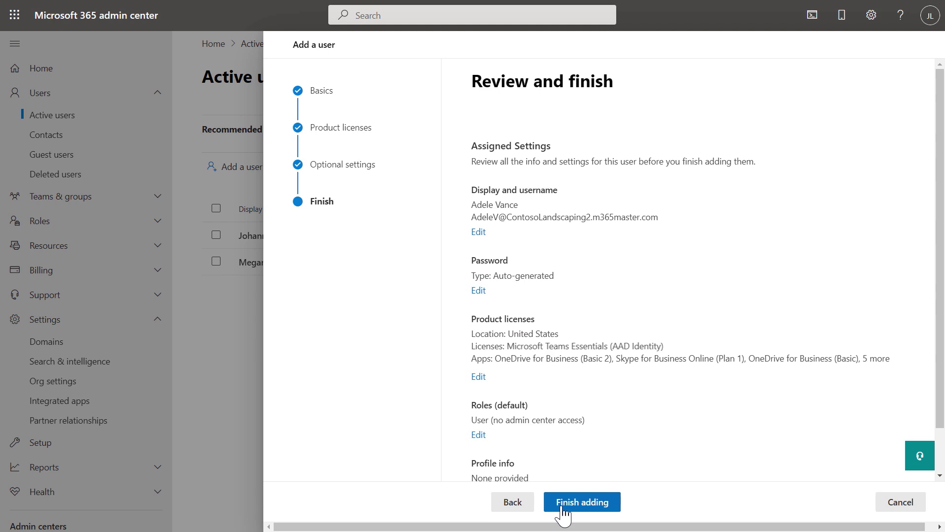
left_click(563, 505)
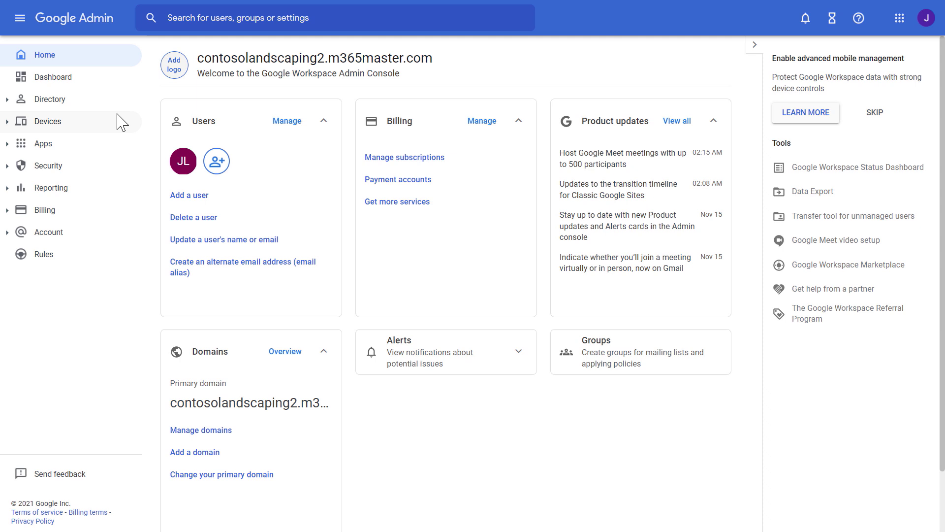
In the Google Admin console, open the Microsoft 365 mail route for editing in Gmail's Hosts settings.
left_click(49, 145)
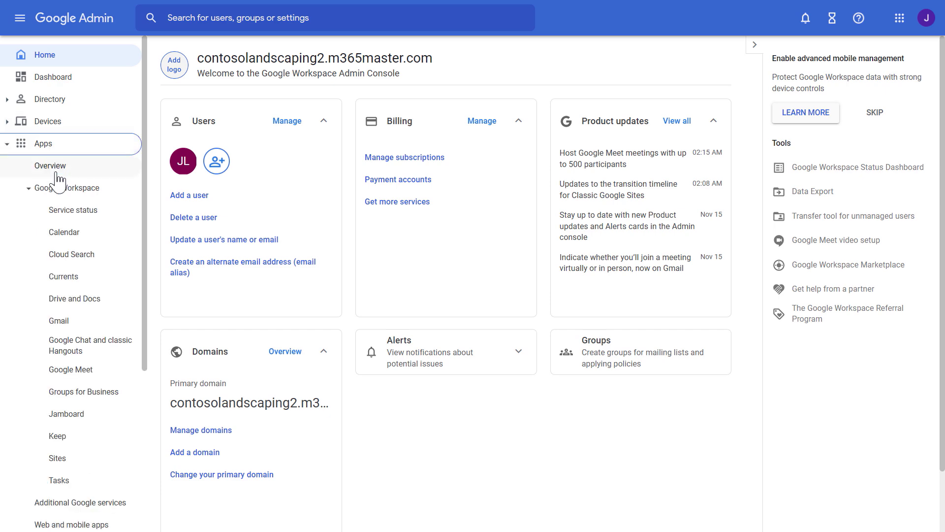
left_click(58, 327)
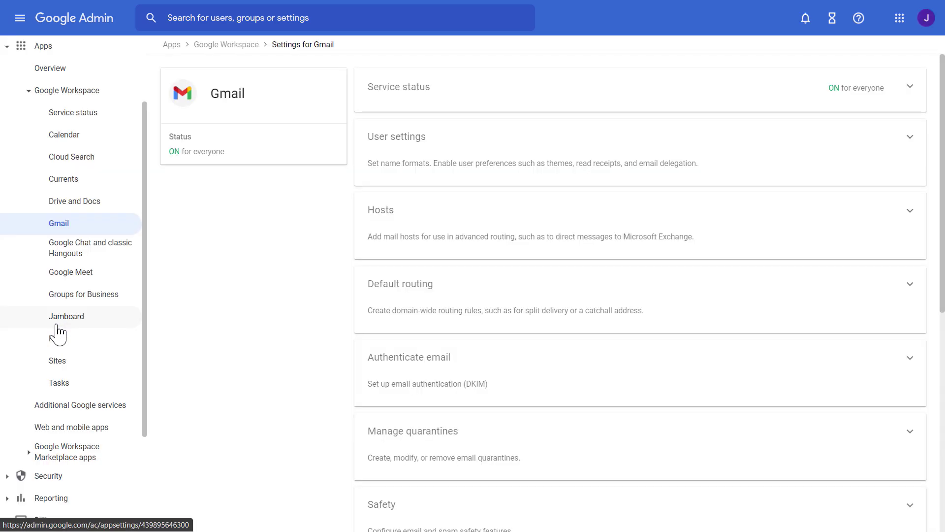
left_click(410, 231)
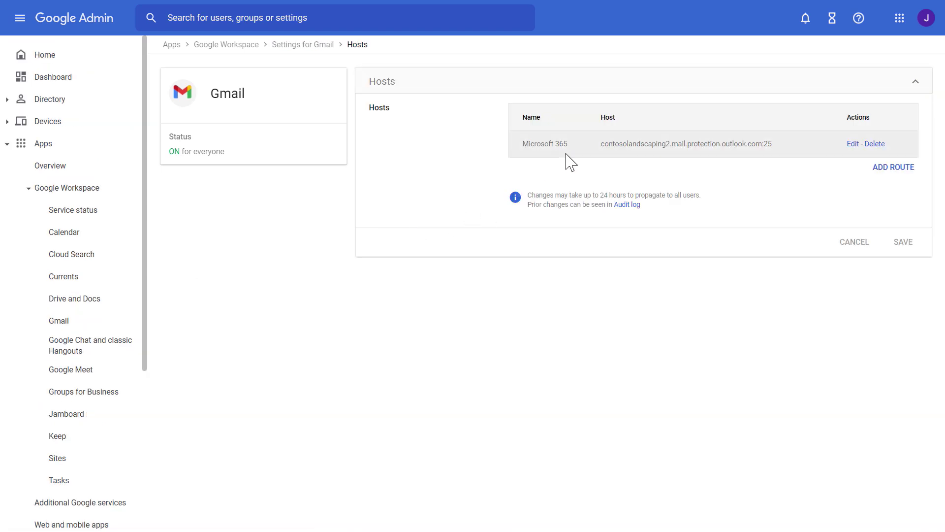
left_click(851, 145)
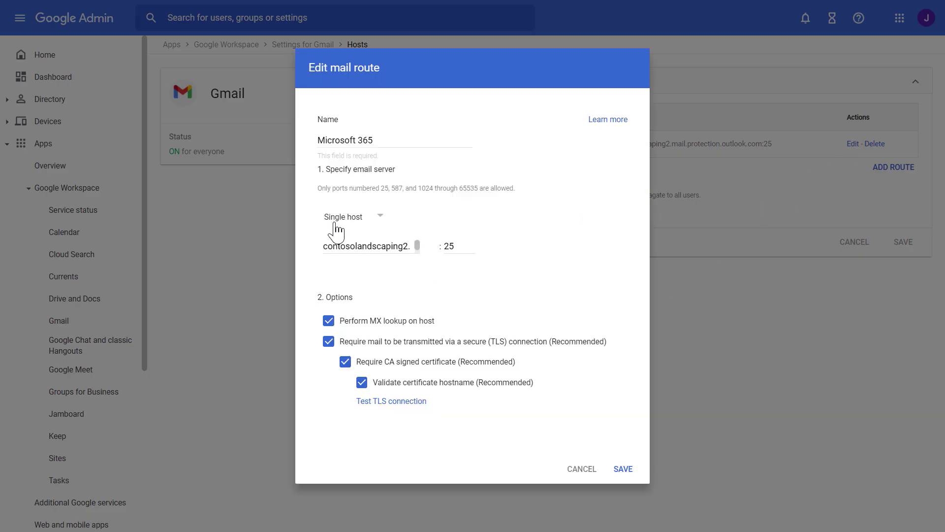
Examine the mail route's host type and full server address, and close the route without saving.
left_click(376, 219)
left_click(407, 217)
type("mail.protection.outlook")
left_click_drag(417, 248, 418, 245)
left_click(582, 470)
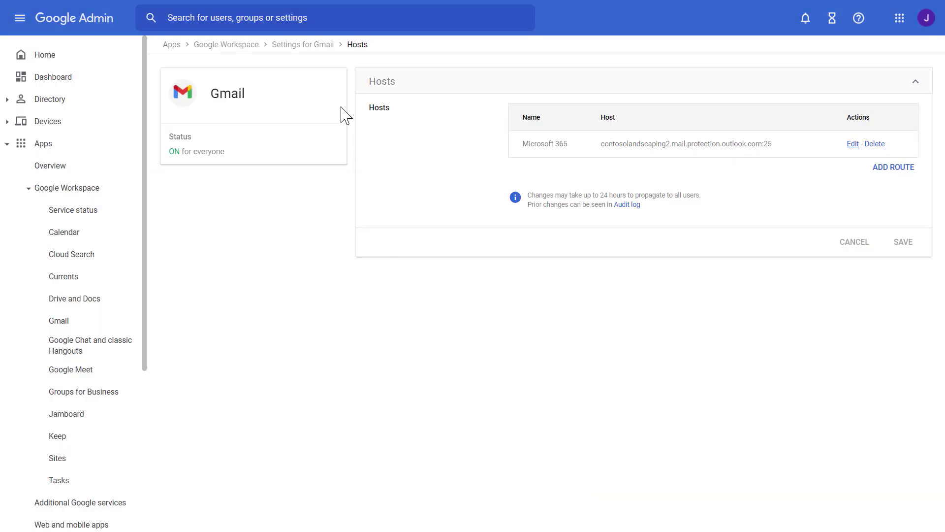
Open the "Gmail to Office 365" rule in Gmail's Routing settings and review its affected message types, modifications and additional recipients.
left_click(310, 50)
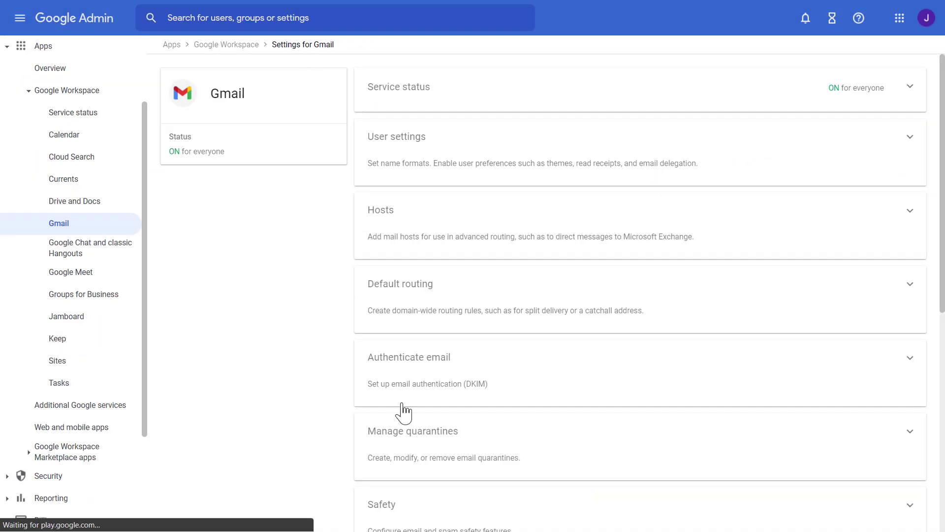
scroll(402, 412, "down", 8)
left_click(411, 472)
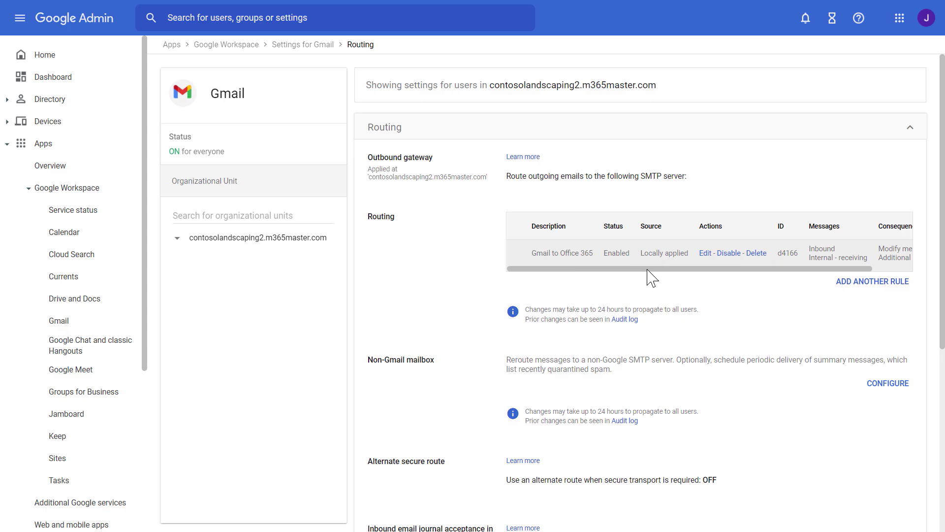
left_click(705, 254)
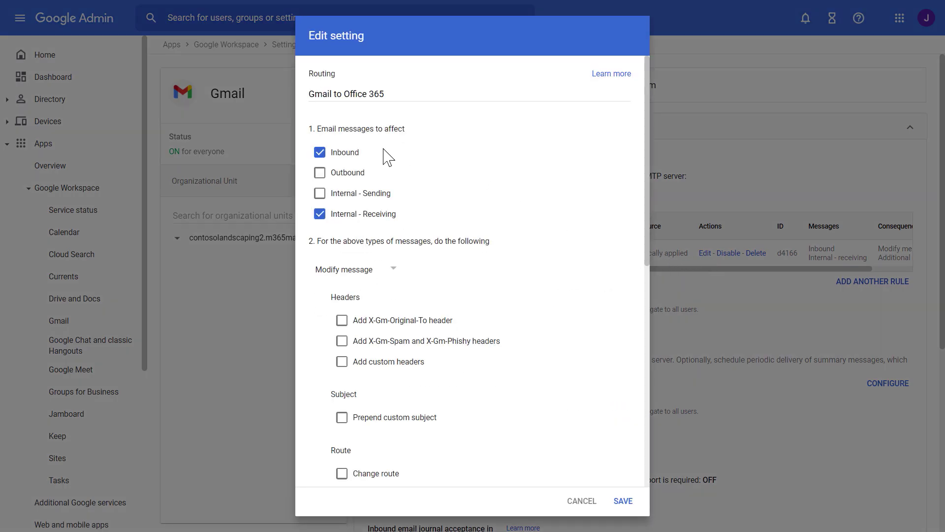
scroll(518, 393, "down", 6)
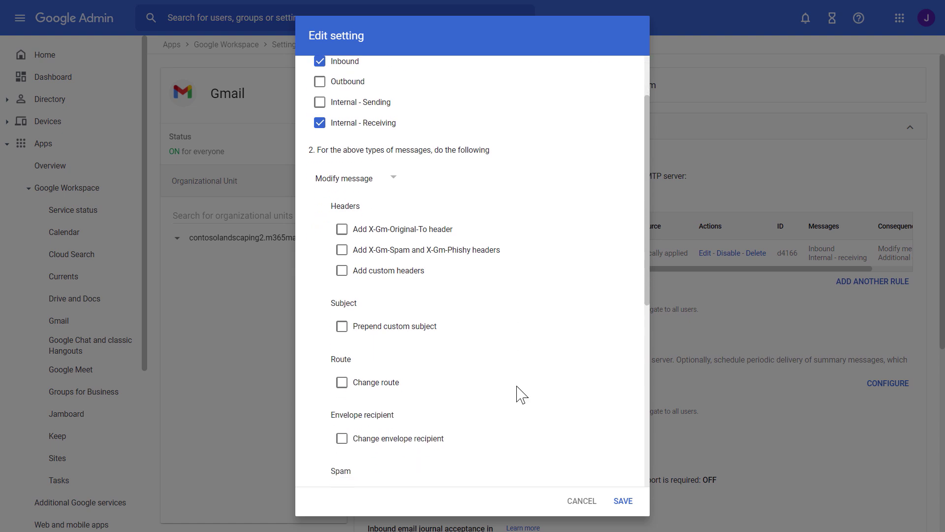
scroll(517, 392, "down", 3)
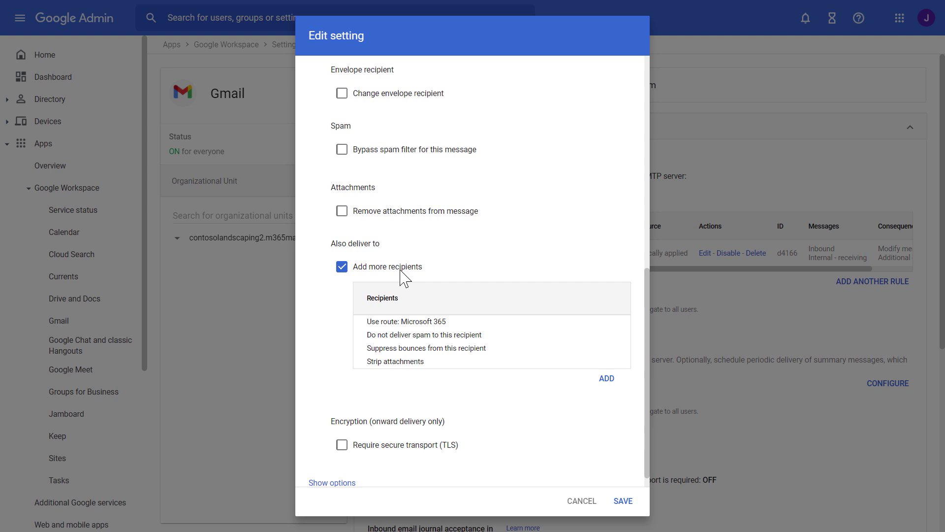
Examine the Microsoft 365 recipient's route choices, spam and delivery options, and attachment handling, and close the recipient and routing rule without saving.
mouse_move(504, 362)
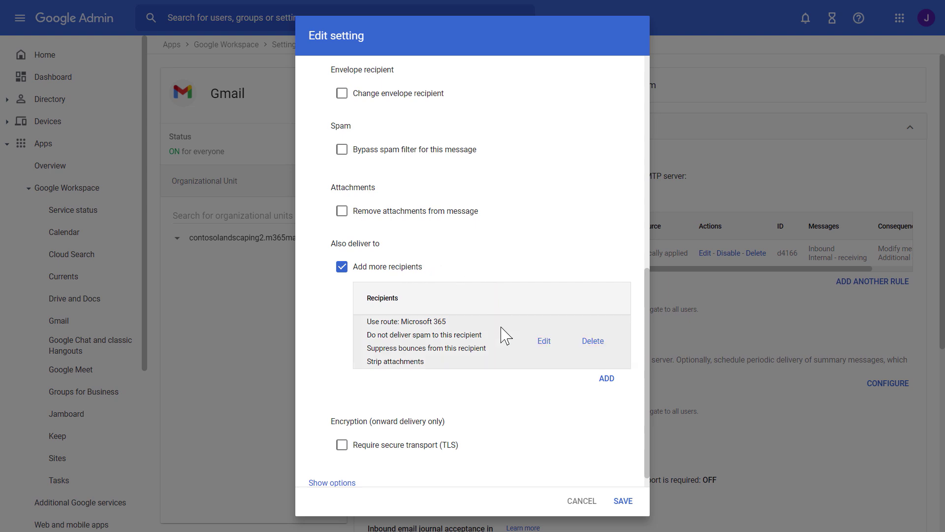
left_click(545, 348)
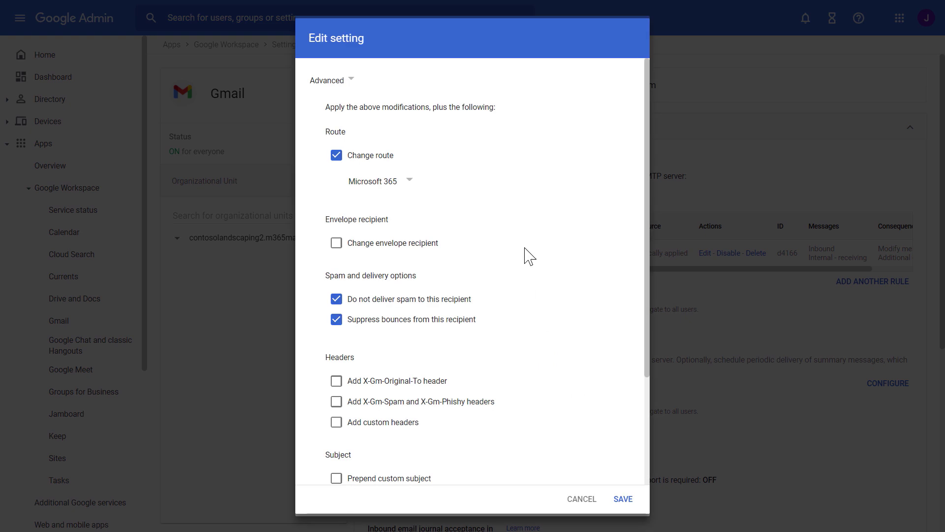
left_click(411, 186)
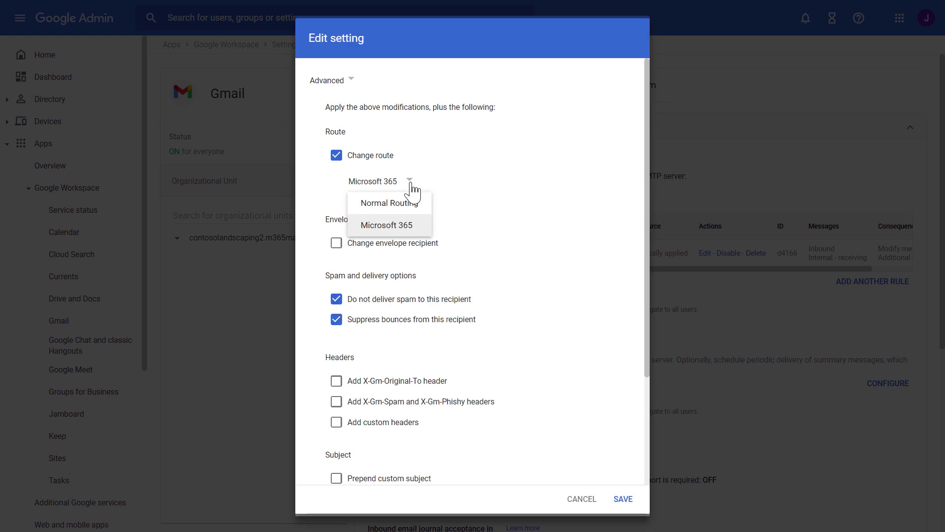
left_click(463, 189)
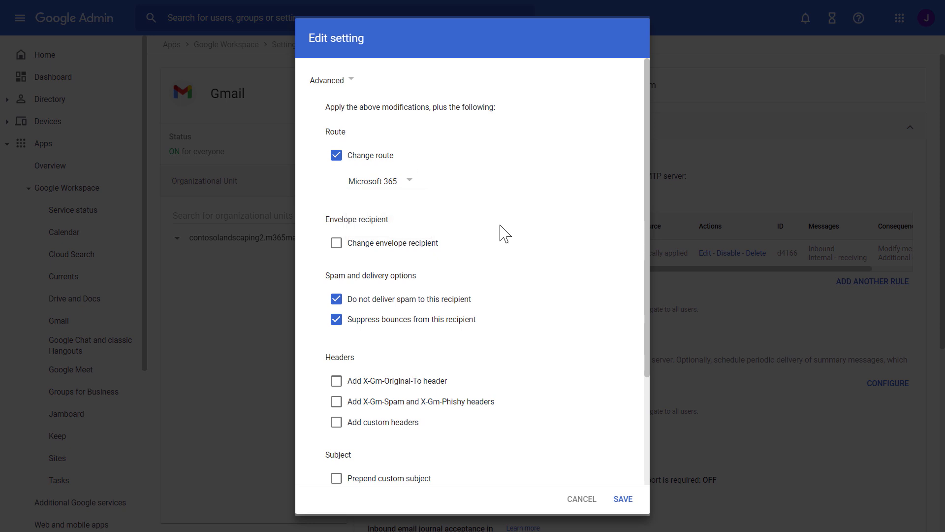
scroll(507, 311, "down", 3)
scroll(507, 311, "down", 1)
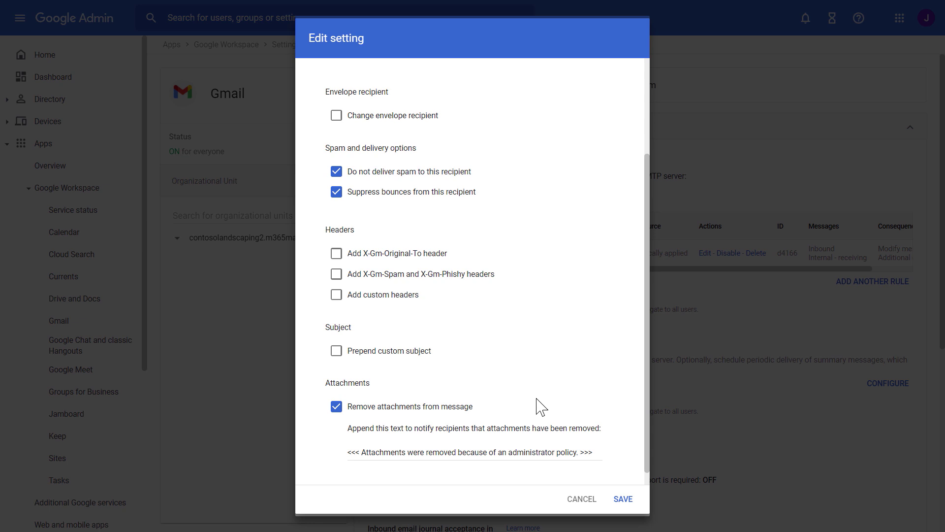
scroll(540, 404, "down", 1)
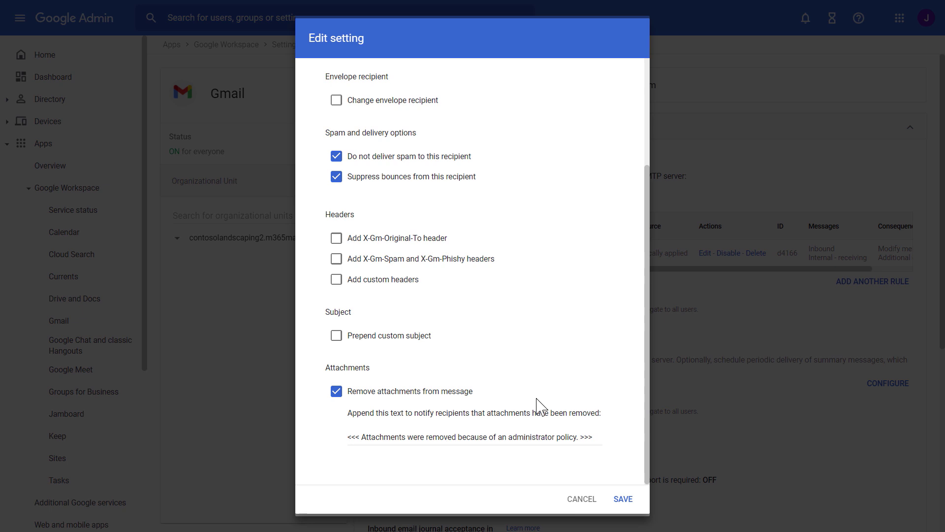
left_click(581, 499)
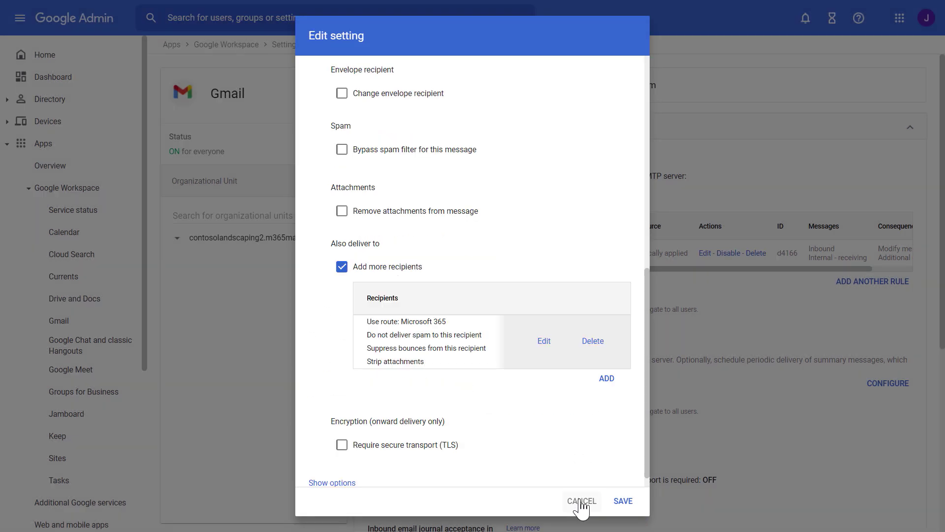
left_click(581, 501)
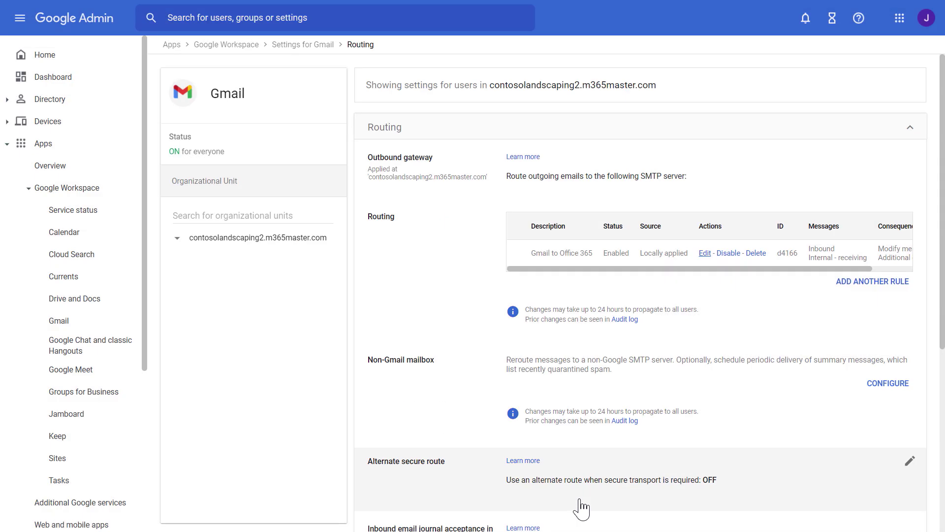
Open the account's Manage domains page and check the Gmail activation details for the g.contosolandscaping2.m365master.com alias domain.
left_click(8, 147)
left_click(34, 238)
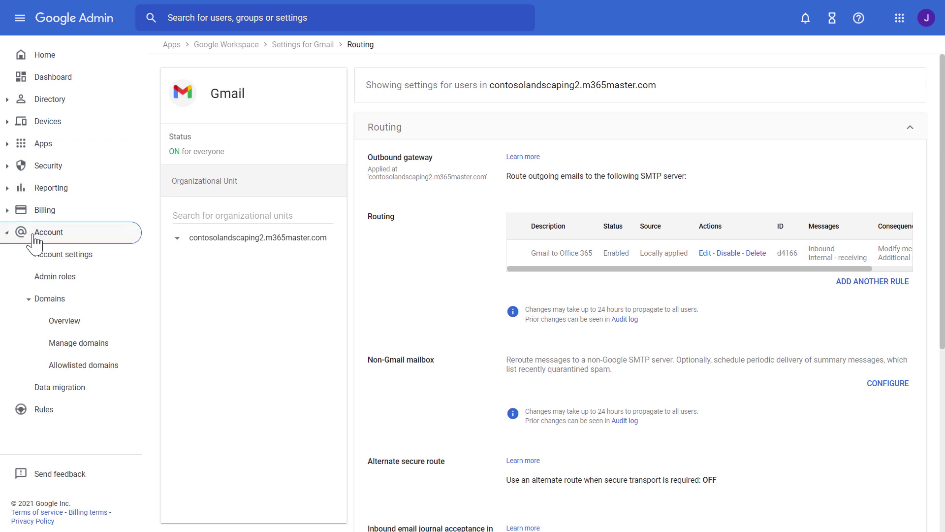
left_click(48, 301)
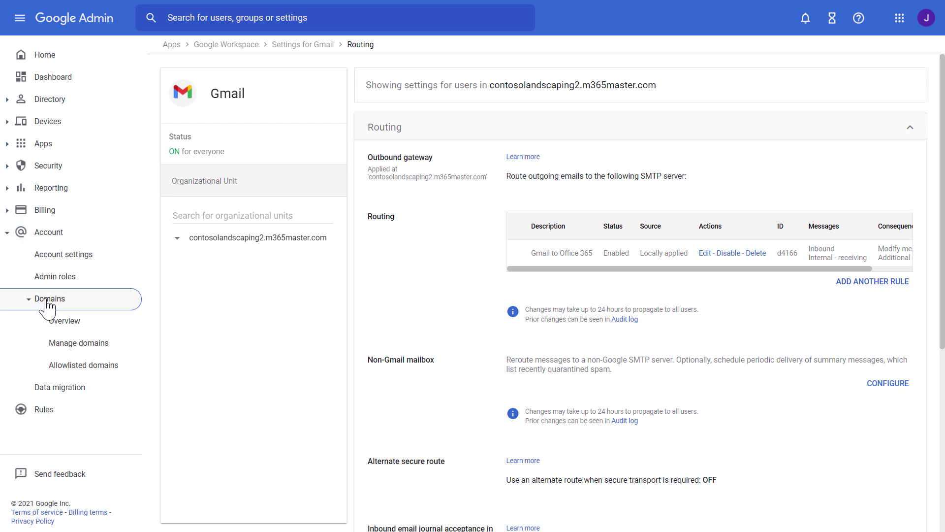
left_click(78, 343)
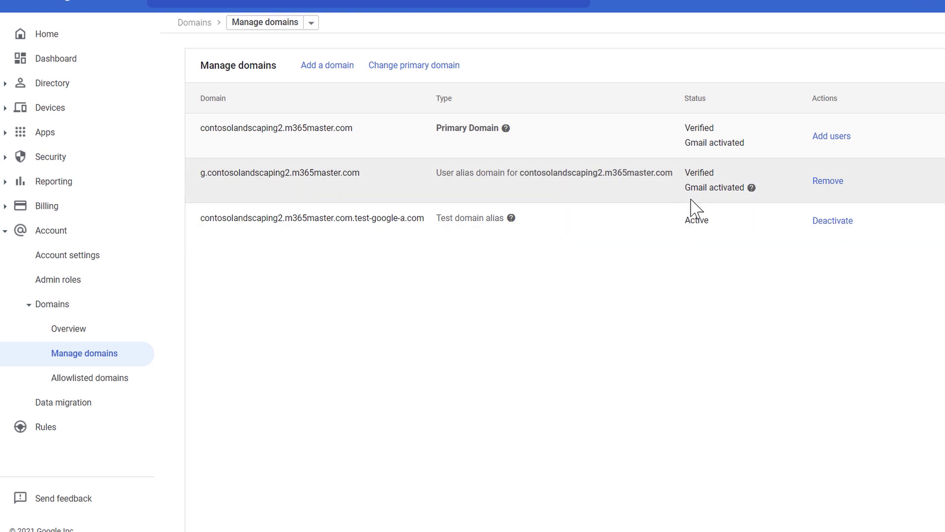
mouse_move(752, 187)
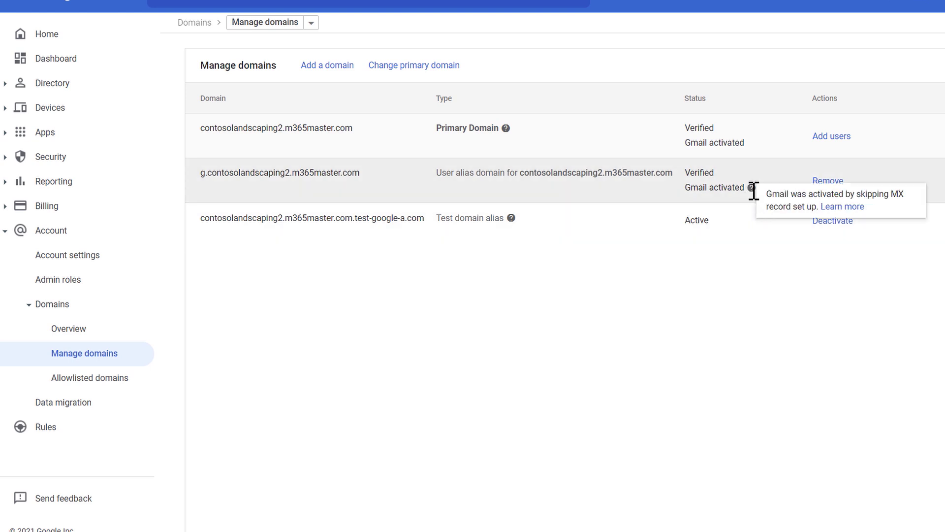